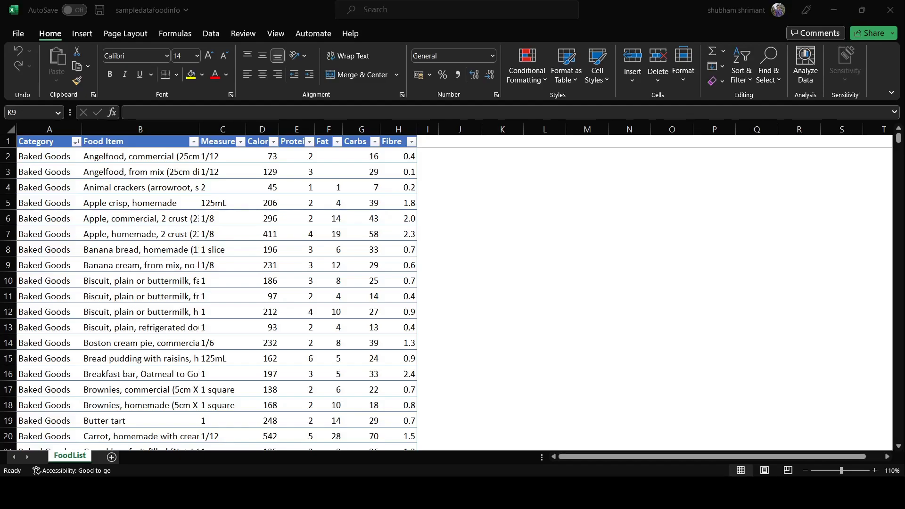
# Review the FoodList food data in Excel, then bring up Management Studio
pyautogui.hotkey('alt', 'Tab')
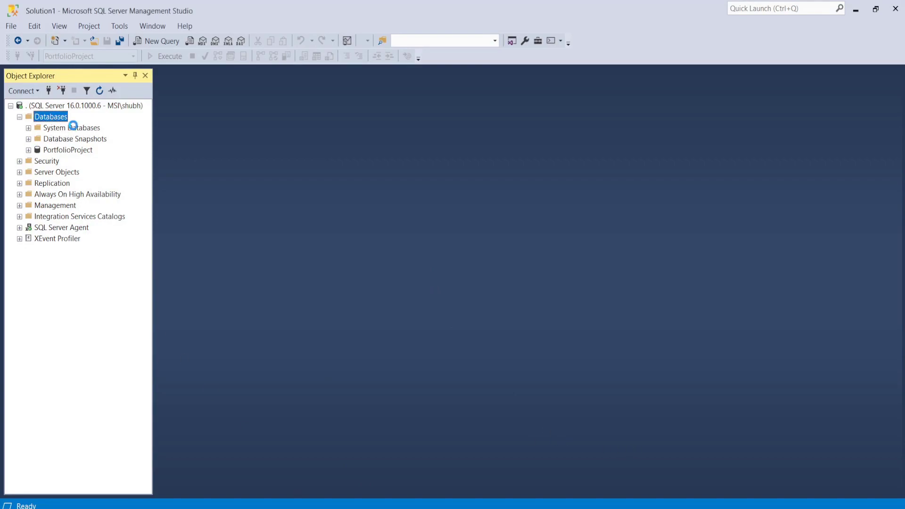
# Launch the Import and Export Wizard via the database's Tasks > Import Data
pyautogui.click(347, 291)
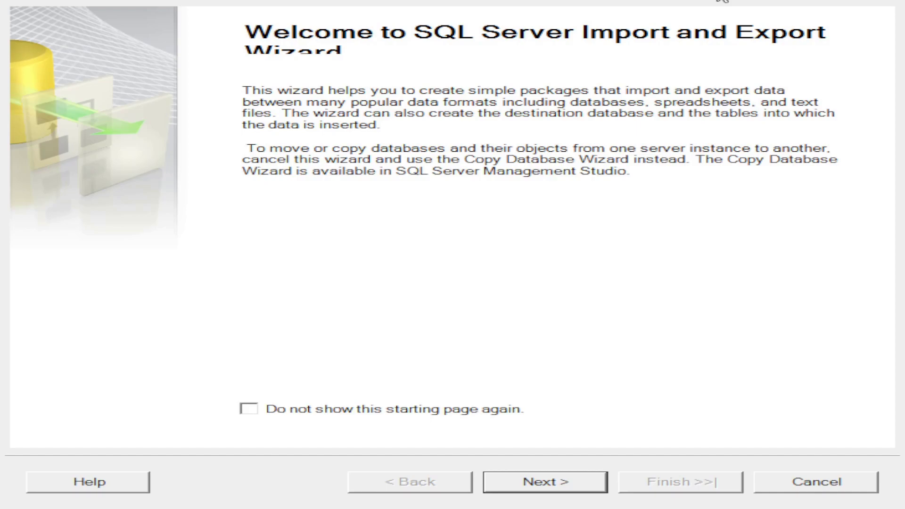
# Set Microsoft Excel workbook sampledatafoodinfo.xlsx as the wizard's data source
pyautogui.click(552, 482)
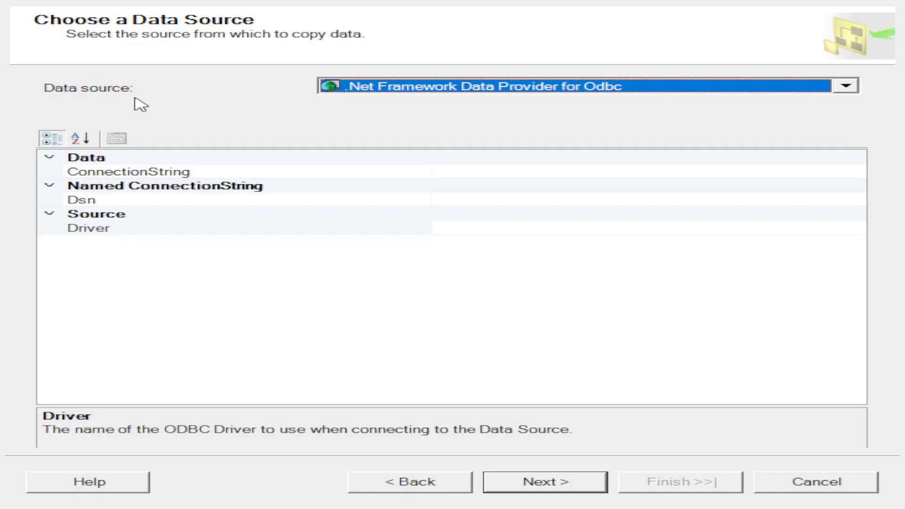
pyautogui.click(843, 90)
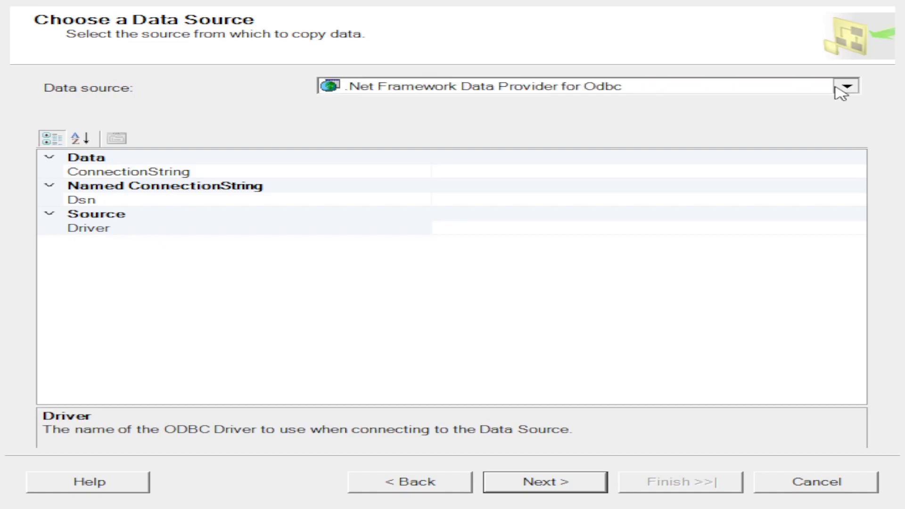
pyautogui.click(509, 189)
pyautogui.click(783, 188)
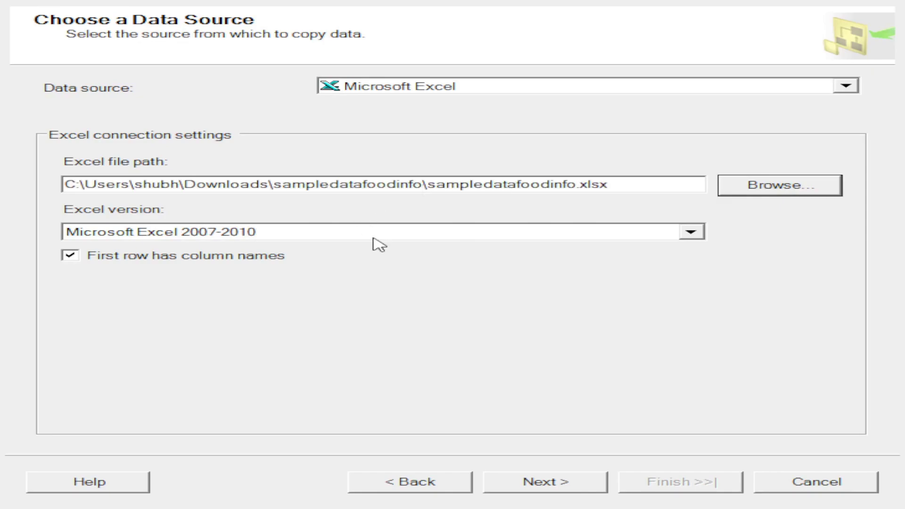
pyautogui.click(544, 482)
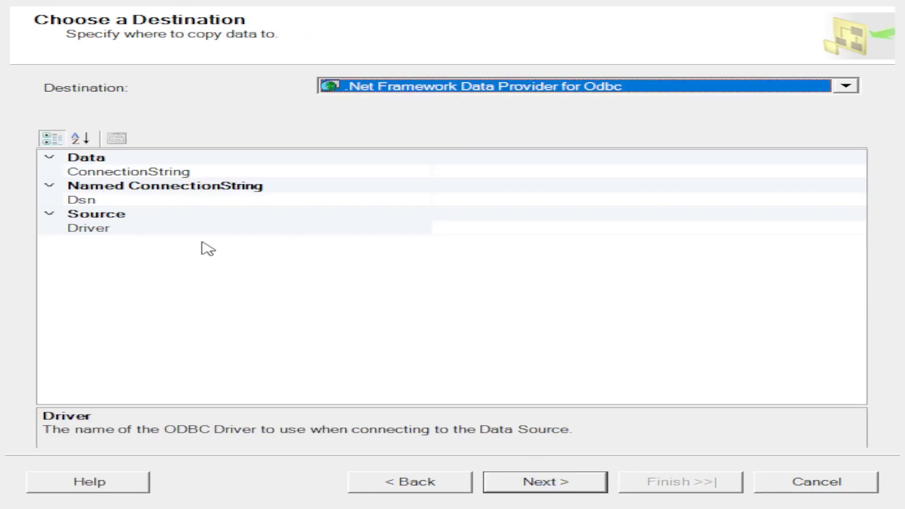
# Choose Microsoft OLE DB Driver for SQL Server as destination with its server and database
pyautogui.click(543, 481)
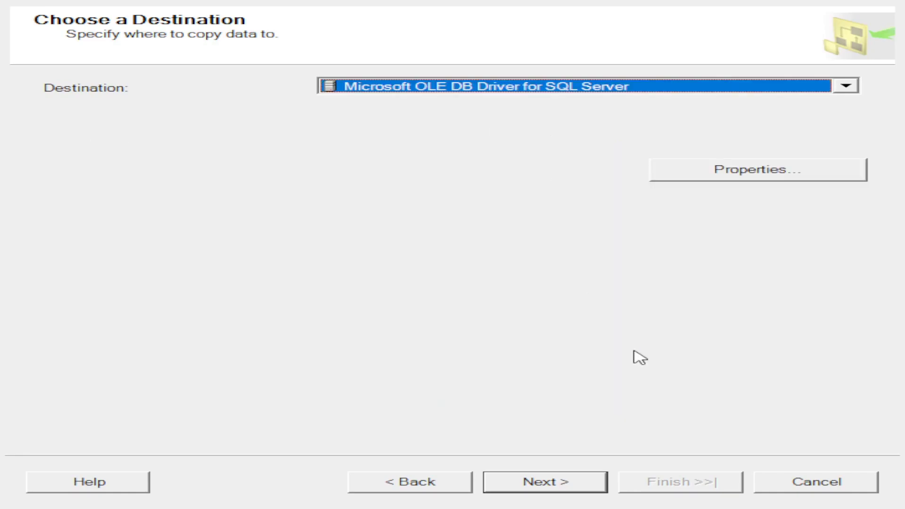
pyautogui.click(760, 166)
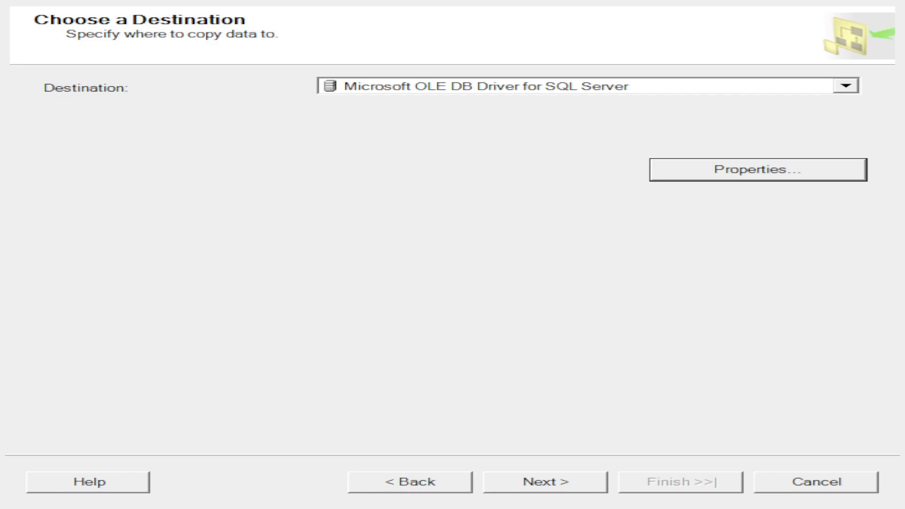
pyautogui.click(542, 482)
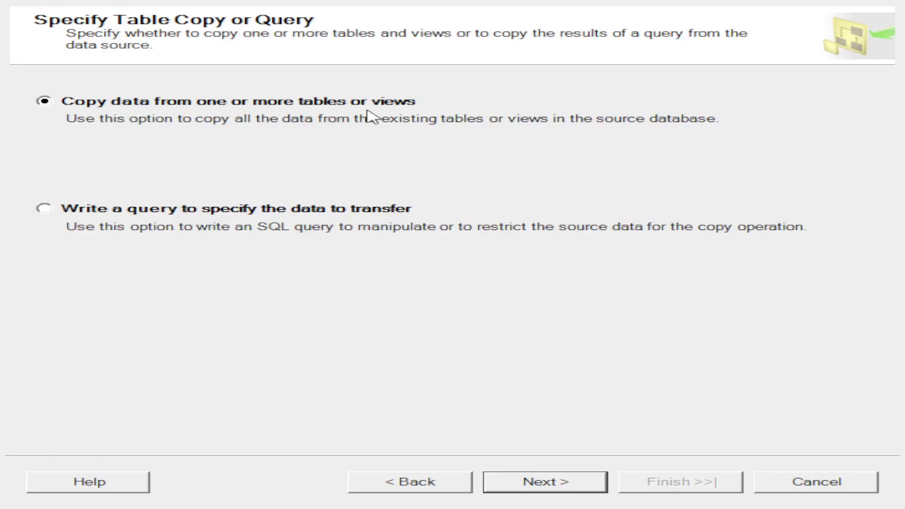
# Map the FoodList$ sheet to destination table [dbo].[FoodList] and review its column mappings
pyautogui.click(538, 482)
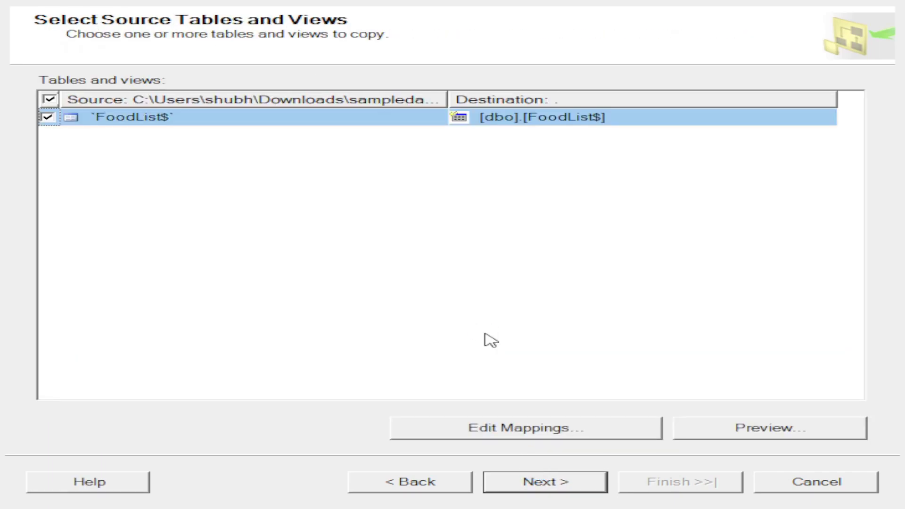
pyautogui.click(577, 126)
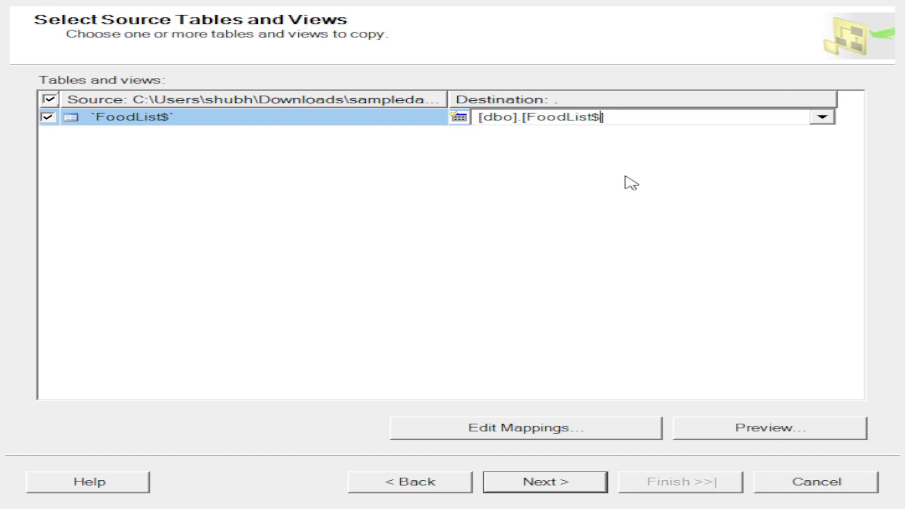
pyautogui.press('Delete')
pyautogui.press('Delete')
pyautogui.click(552, 432)
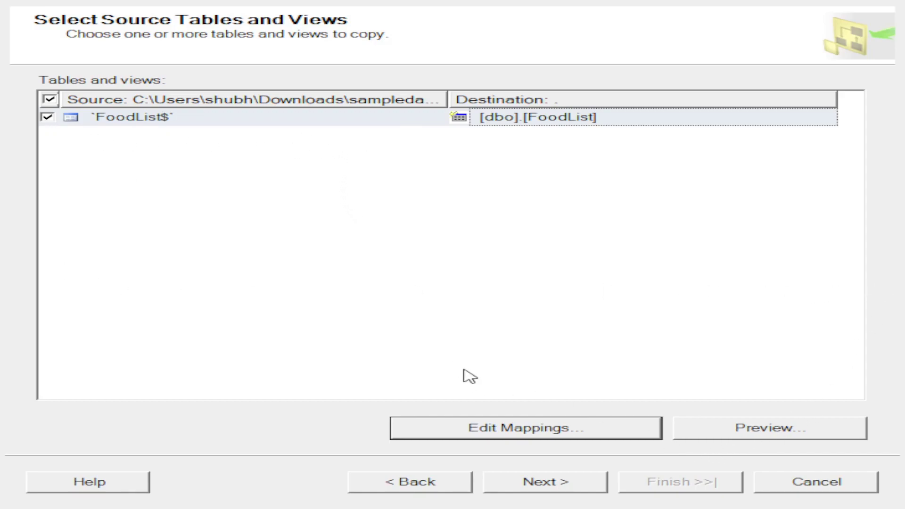
pyautogui.click(564, 482)
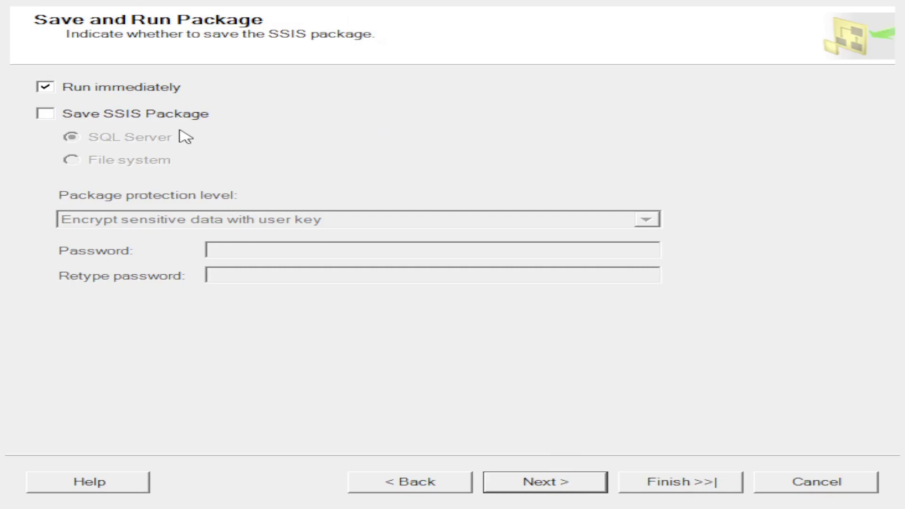
# Run the import immediately, copying 1094 rows into dbo.FoodList
pyautogui.click(553, 491)
pyautogui.click(666, 482)
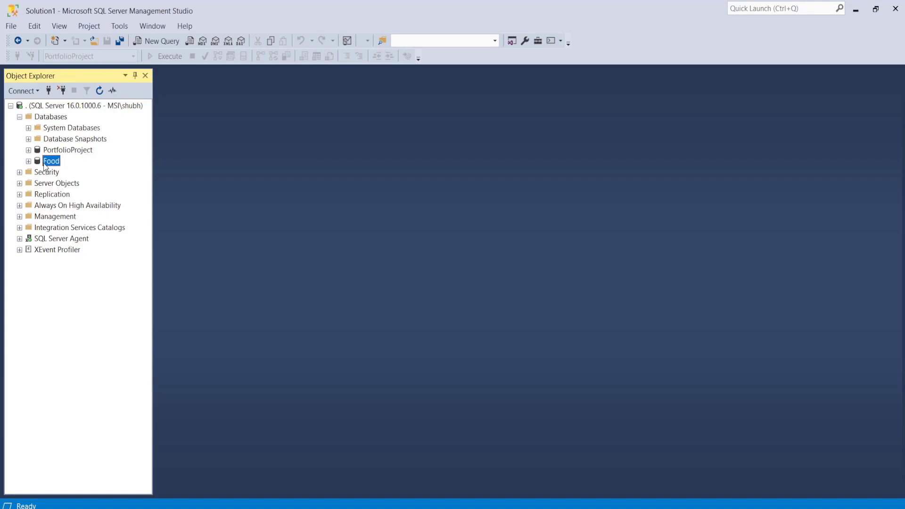
# Run Select Top 1000 Rows on dbo.FoodList under Food > Tables
pyautogui.click(29, 161)
pyautogui.click(38, 184)
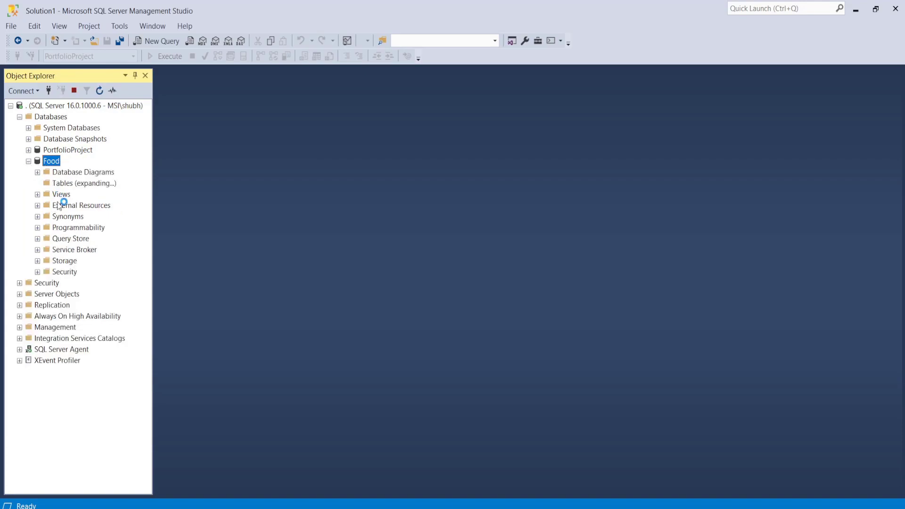
pyautogui.click(77, 239)
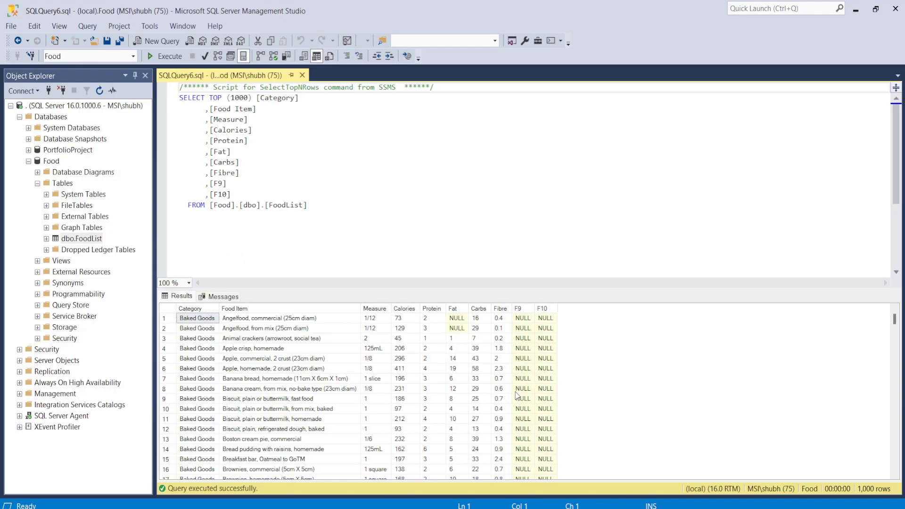
pyautogui.moveTo(895, 325)
pyautogui.mouseDown()
pyautogui.moveTo(895, 340)
pyautogui.moveTo(895, 318)
pyautogui.mouseUp()
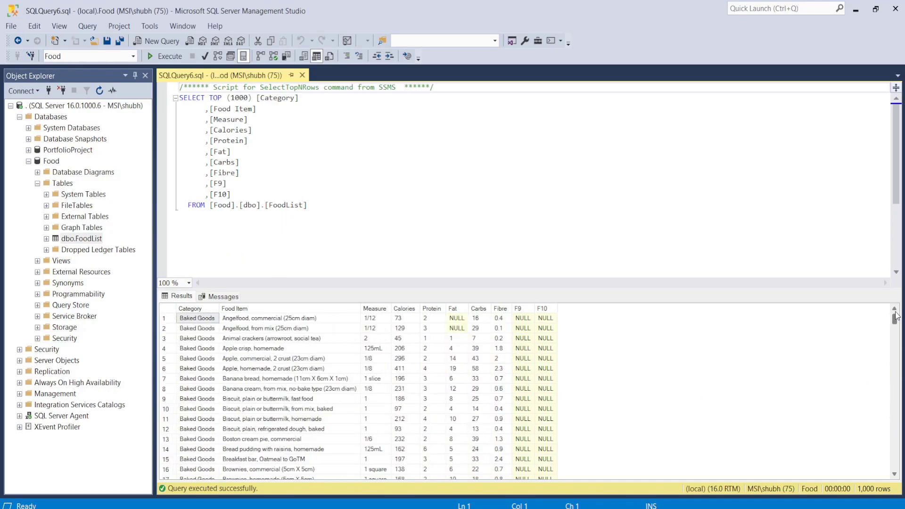